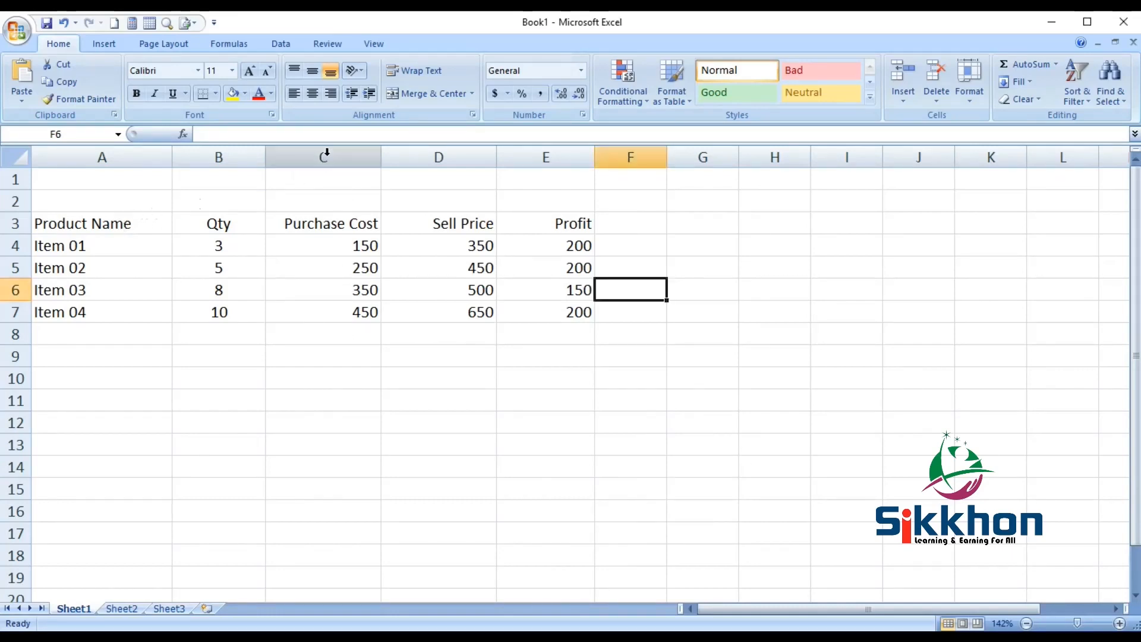
- Hide the Purchase Cost column and the Profit column
{"action": "left_click", "coordinate": [338, 154]}
{"action": "right_click", "coordinate": [339, 153]}
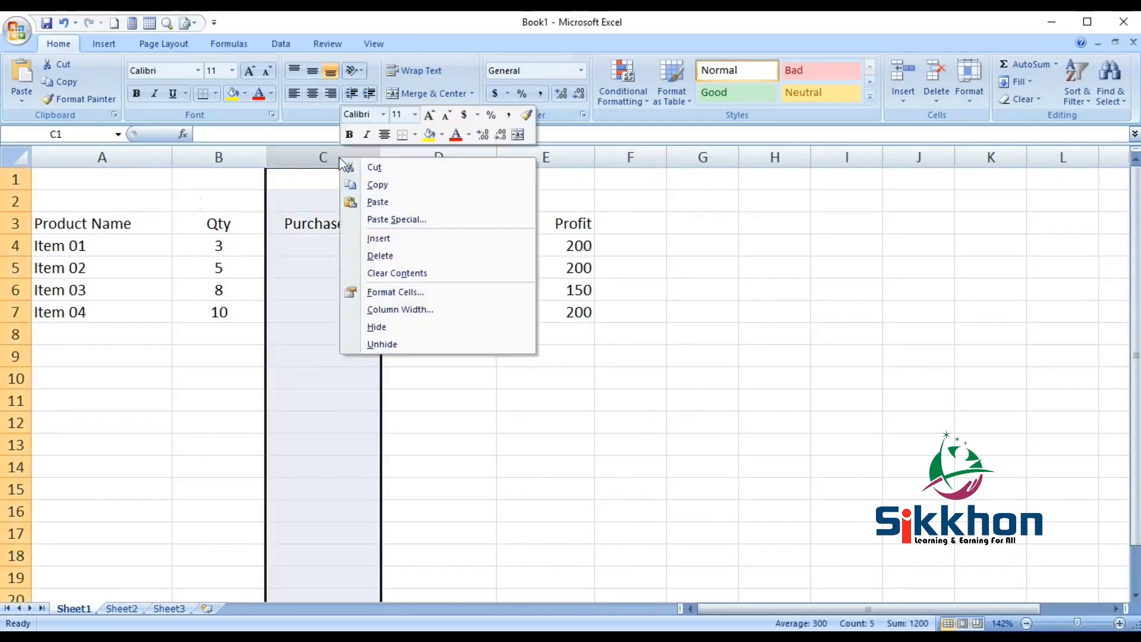
{"action": "left_click", "coordinate": [410, 326]}
{"action": "left_click", "coordinate": [433, 156]}
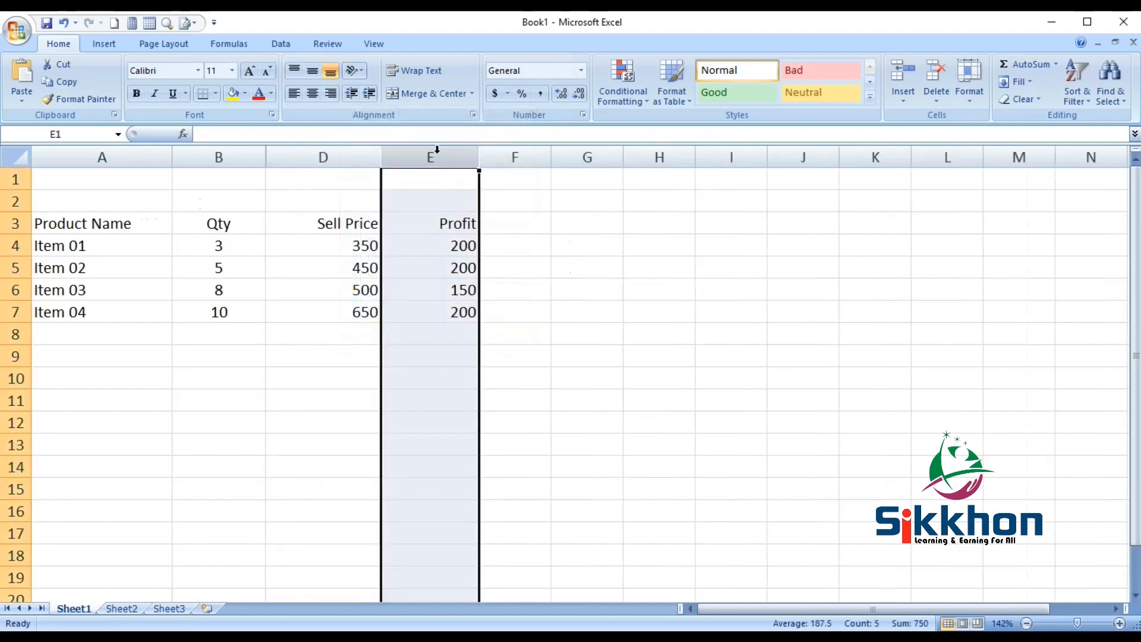
{"action": "right_click", "coordinate": [435, 156]}
{"action": "left_click", "coordinate": [531, 322]}
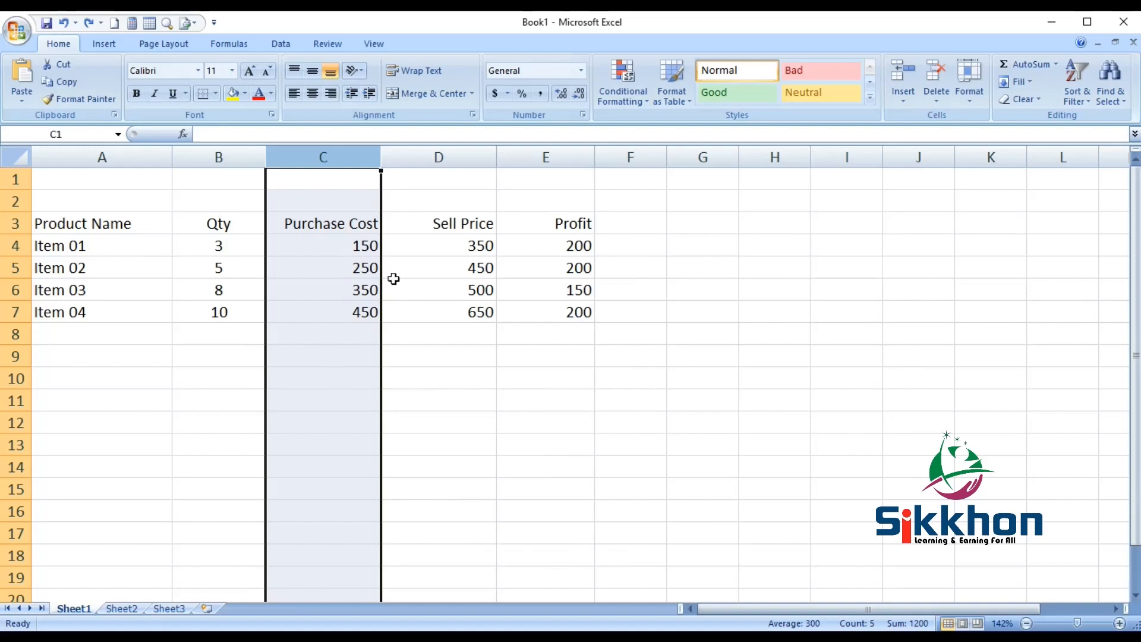
- Inspect the purchase cost, sell price and profit formula cells of Item 01
{"action": "left_click", "coordinate": [225, 342]}
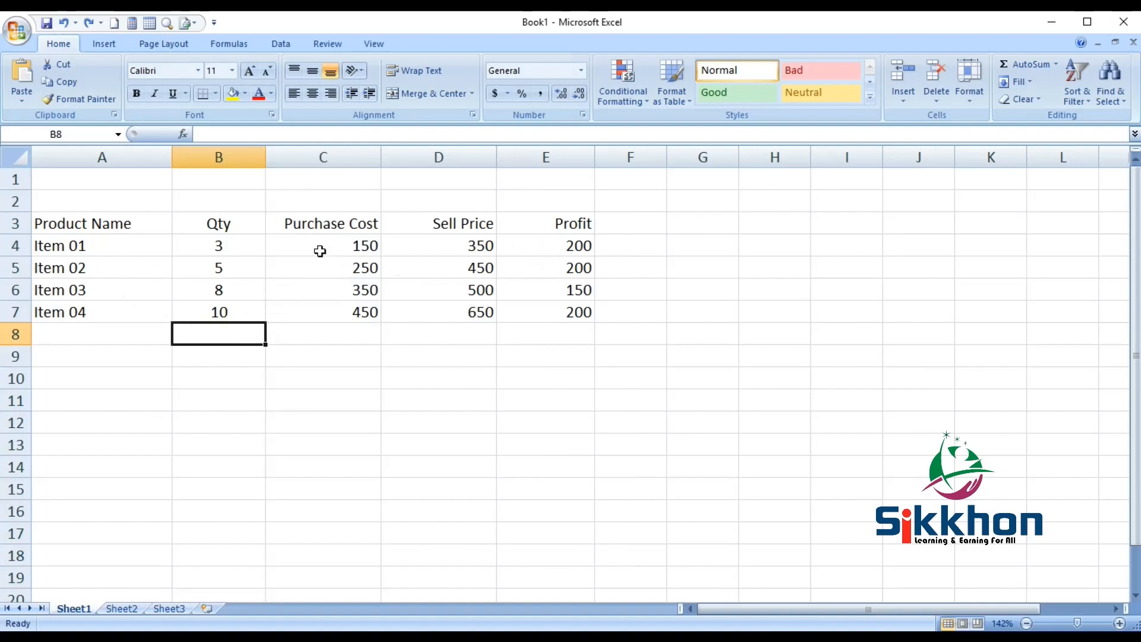
{"action": "left_click", "coordinate": [371, 250]}
{"action": "left_click", "coordinate": [474, 242]}
{"action": "left_click", "coordinate": [568, 250]}
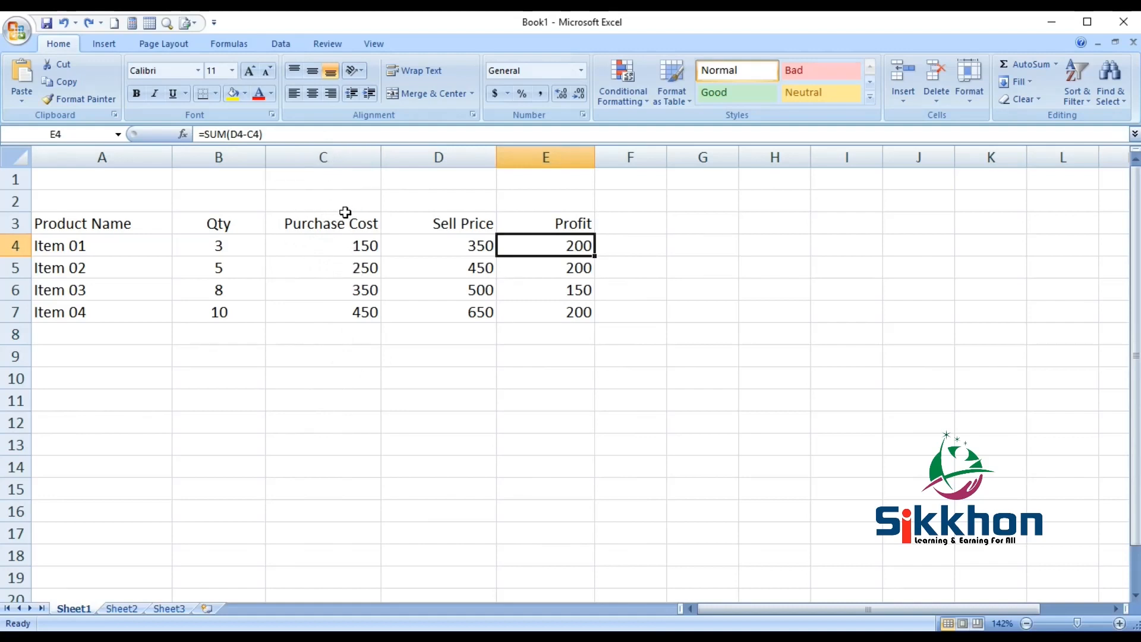
- Hide the Purchase Cost column, column C
{"action": "left_click", "coordinate": [323, 157]}
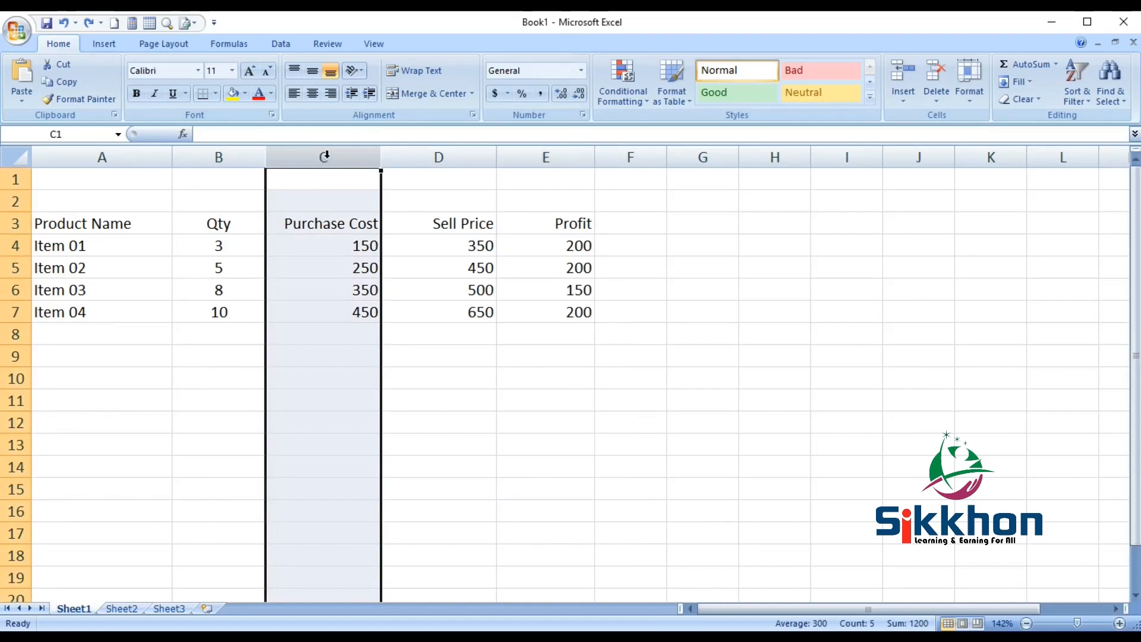
{"action": "right_click", "coordinate": [326, 157]}
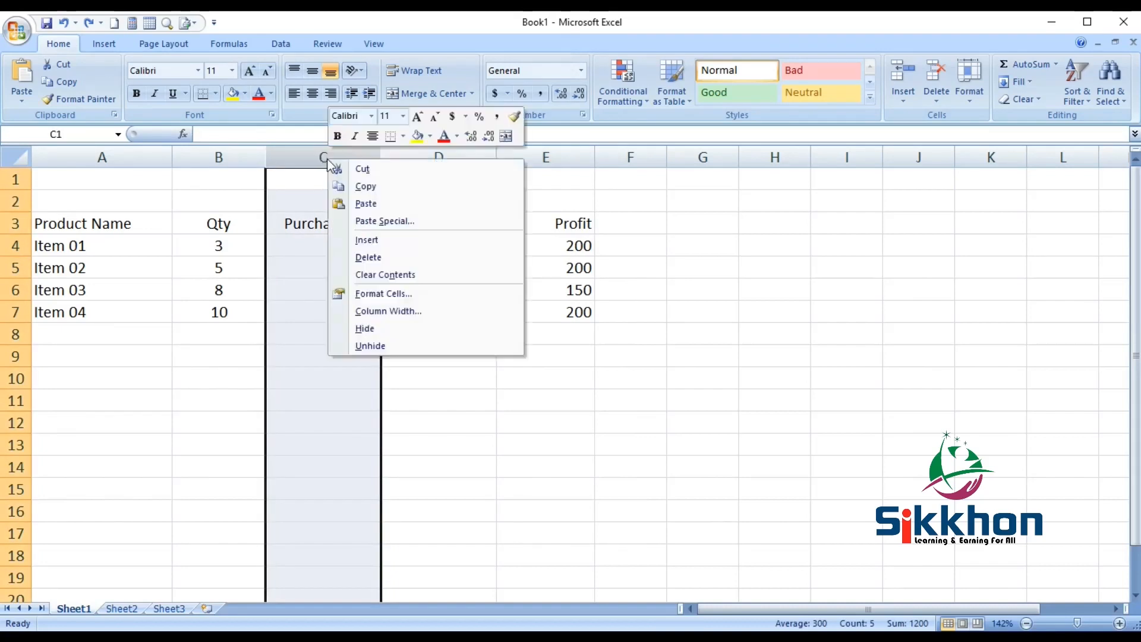
{"action": "left_click", "coordinate": [408, 330]}
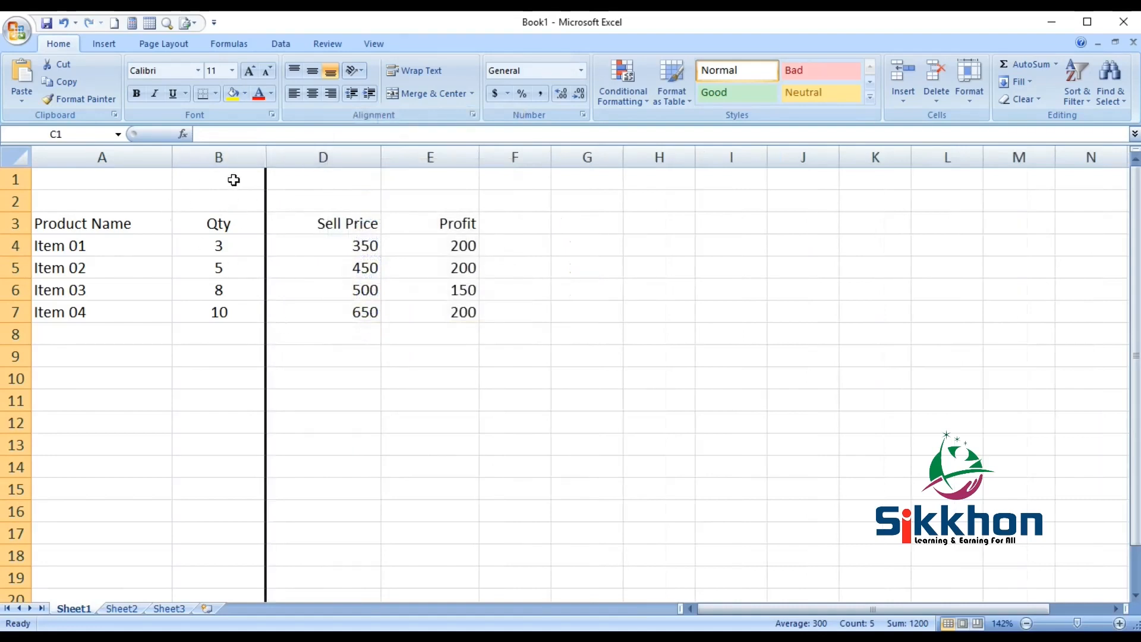
- Switch the printer from the print preview to Microsoft Print to PDF and leave the print dialog without printing
{"action": "left_click", "coordinate": [17, 30]}
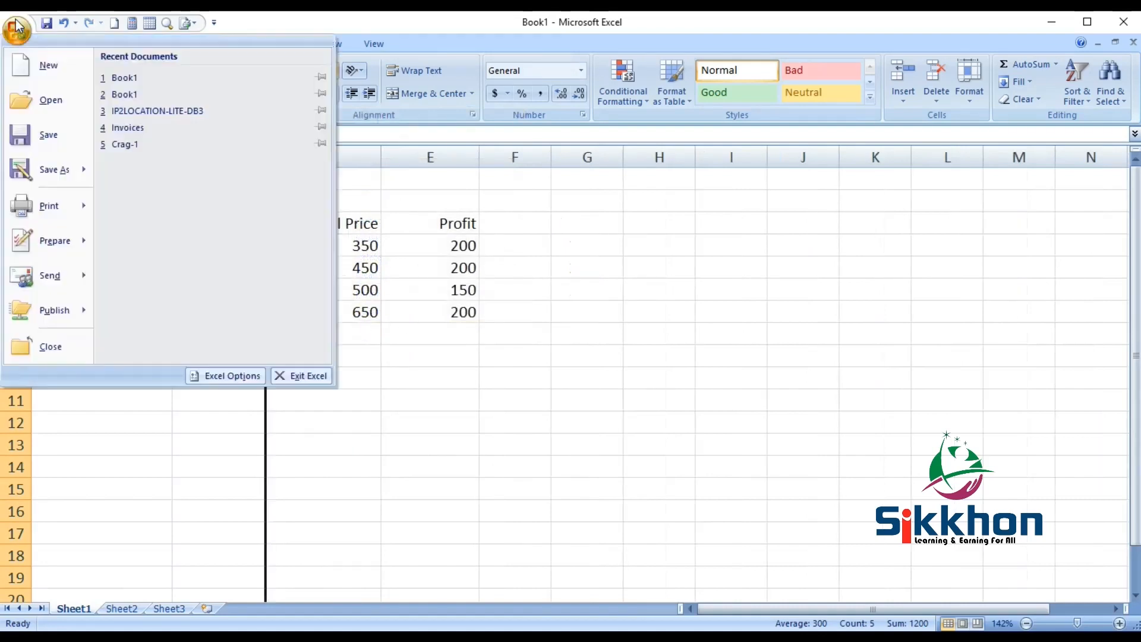
{"action": "mouse_move", "coordinate": [42, 209]}
{"action": "left_click", "coordinate": [173, 235]}
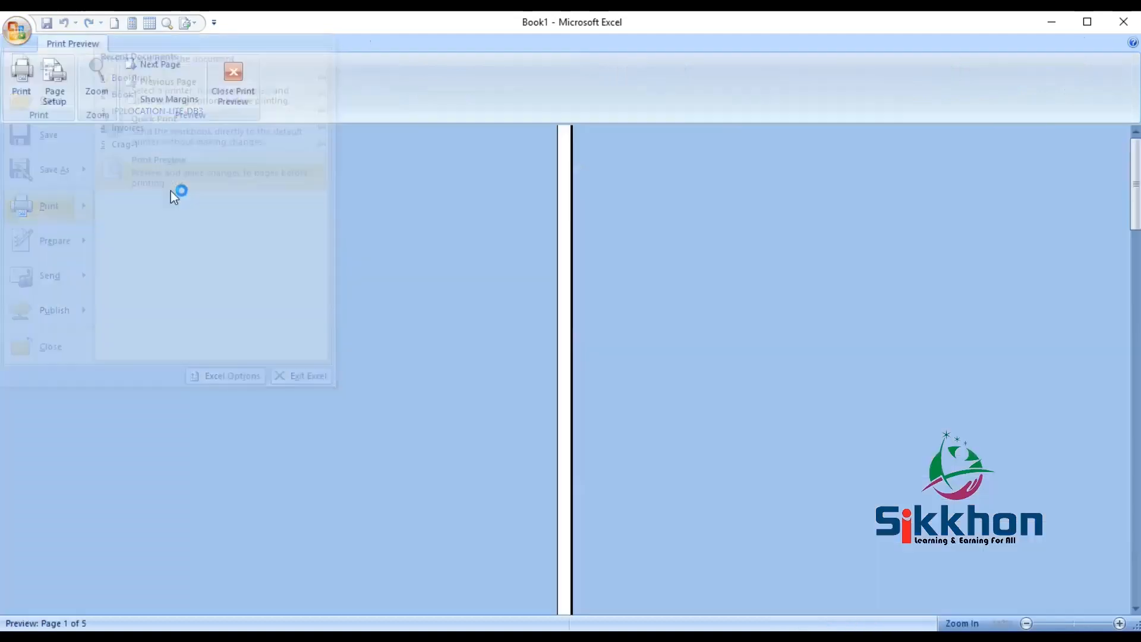
{"action": "left_click", "coordinate": [21, 76]}
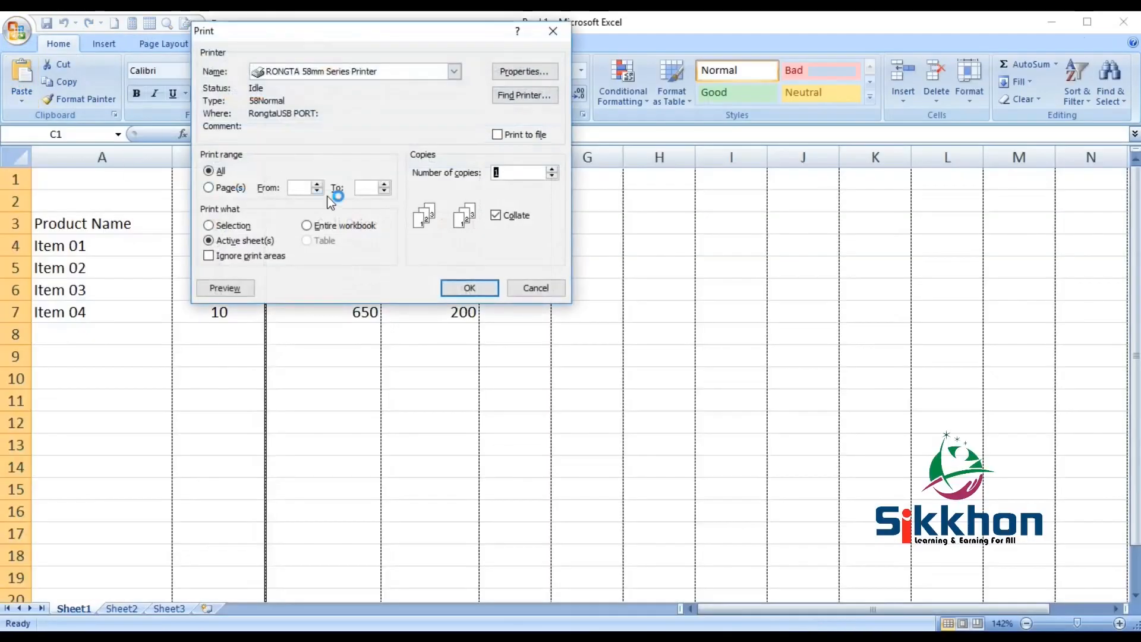
{"action": "left_click", "coordinate": [383, 74]}
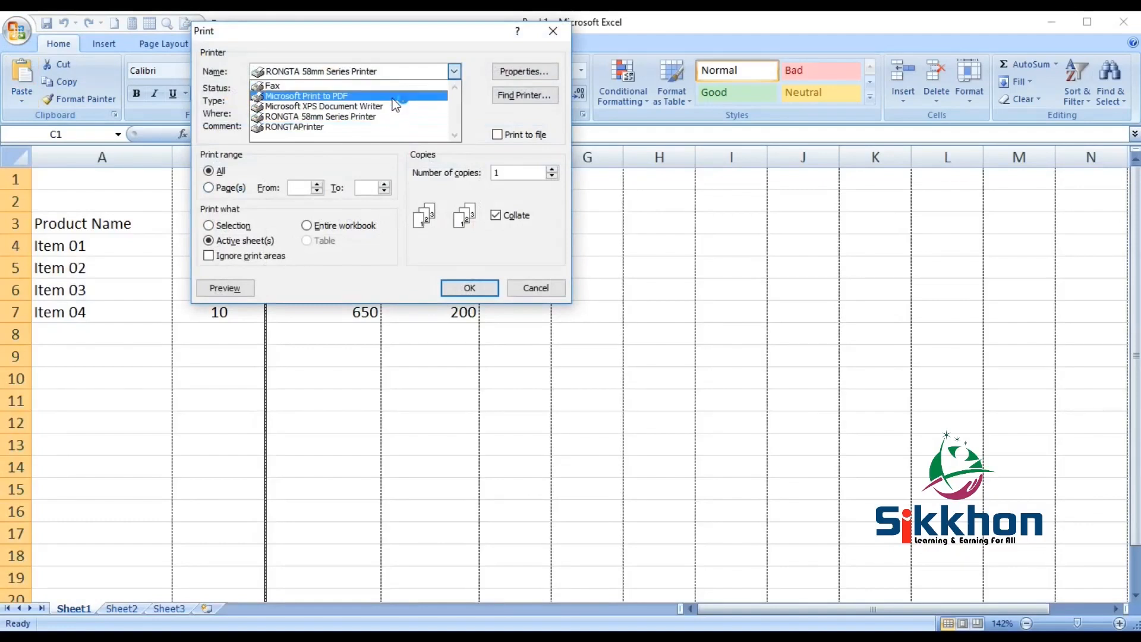
{"action": "left_click", "coordinate": [356, 95]}
{"action": "left_click", "coordinate": [535, 287]}
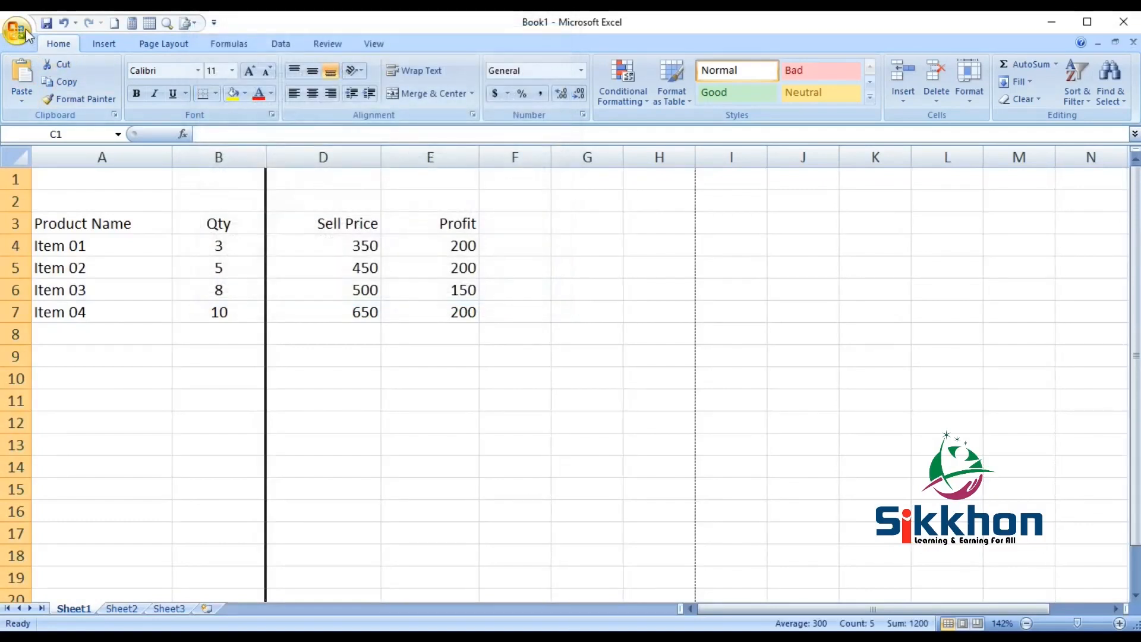
- Examine the sheet's print preview as a full page and zoomed in on the product table, and close the preview
{"action": "left_click", "coordinate": [18, 30]}
{"action": "mouse_move", "coordinate": [48, 202]}
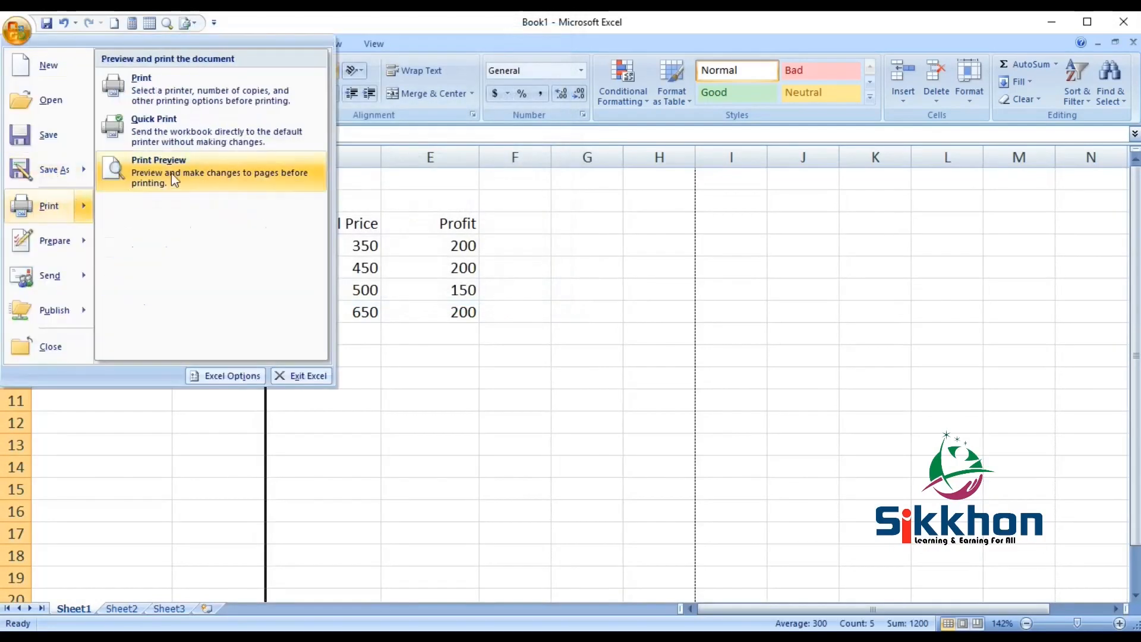
{"action": "left_click", "coordinate": [171, 173]}
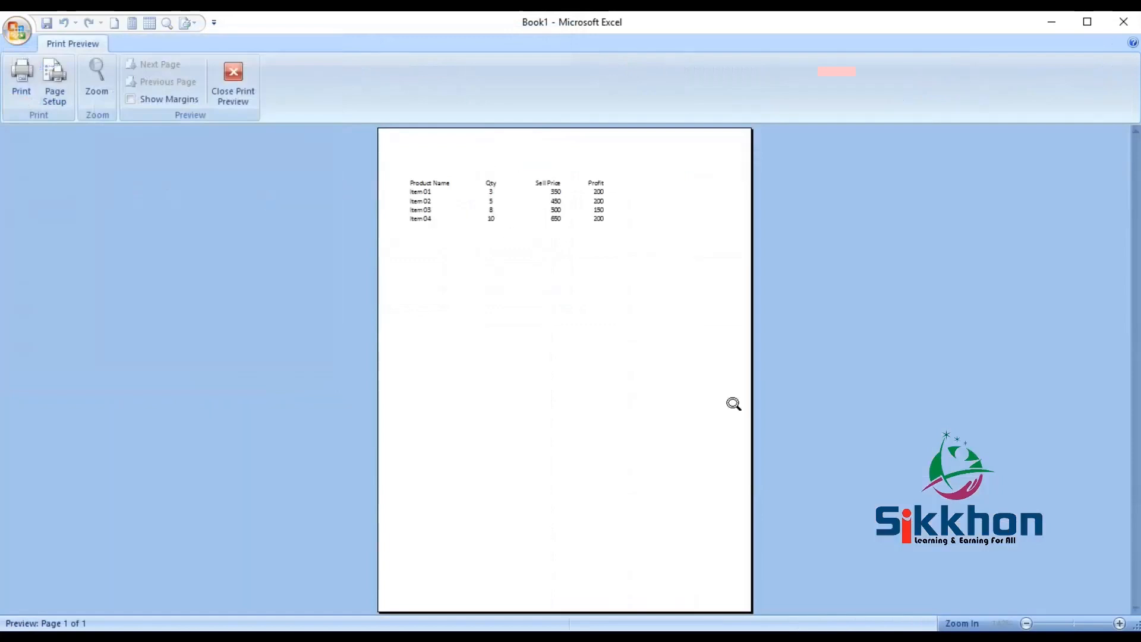
{"action": "left_click", "coordinate": [604, 339]}
{"action": "left_click", "coordinate": [510, 213]}
{"action": "left_click", "coordinate": [522, 268]}
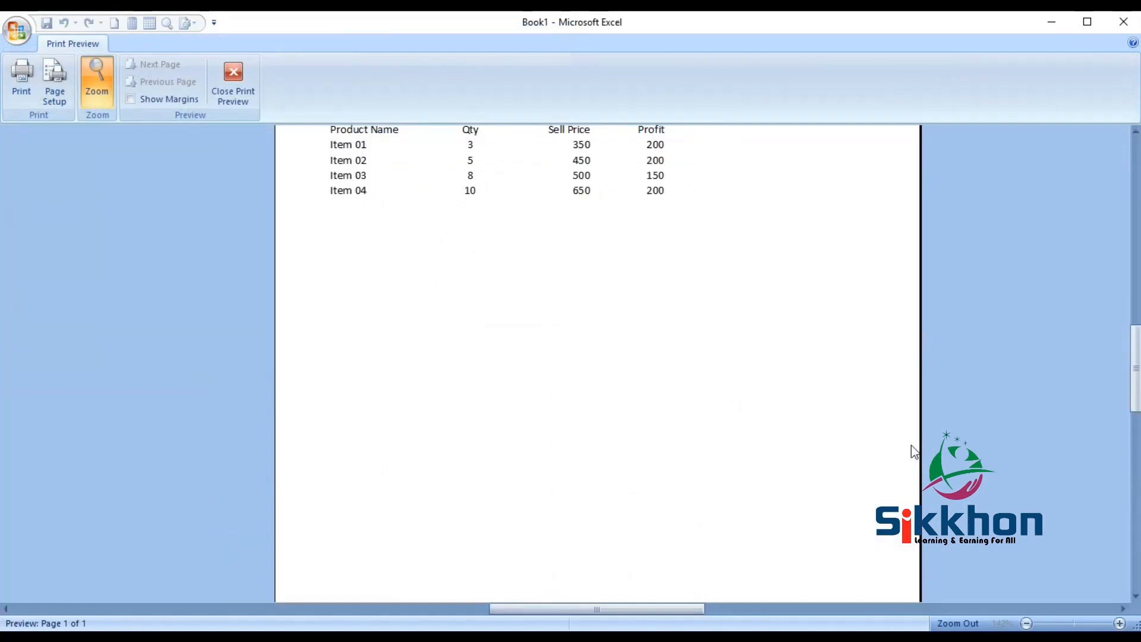
{"action": "left_click", "coordinate": [557, 218]}
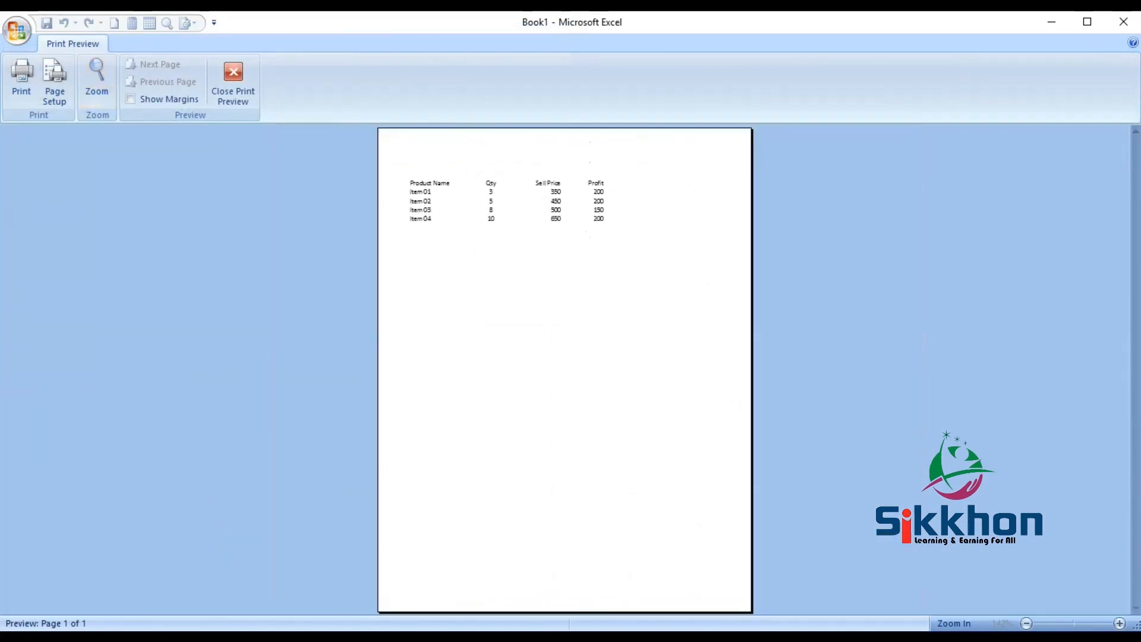
{"action": "left_click", "coordinate": [552, 315]}
{"action": "left_click_drag", "start_coordinate": [1135, 382], "coordinate": [1129, 228]}
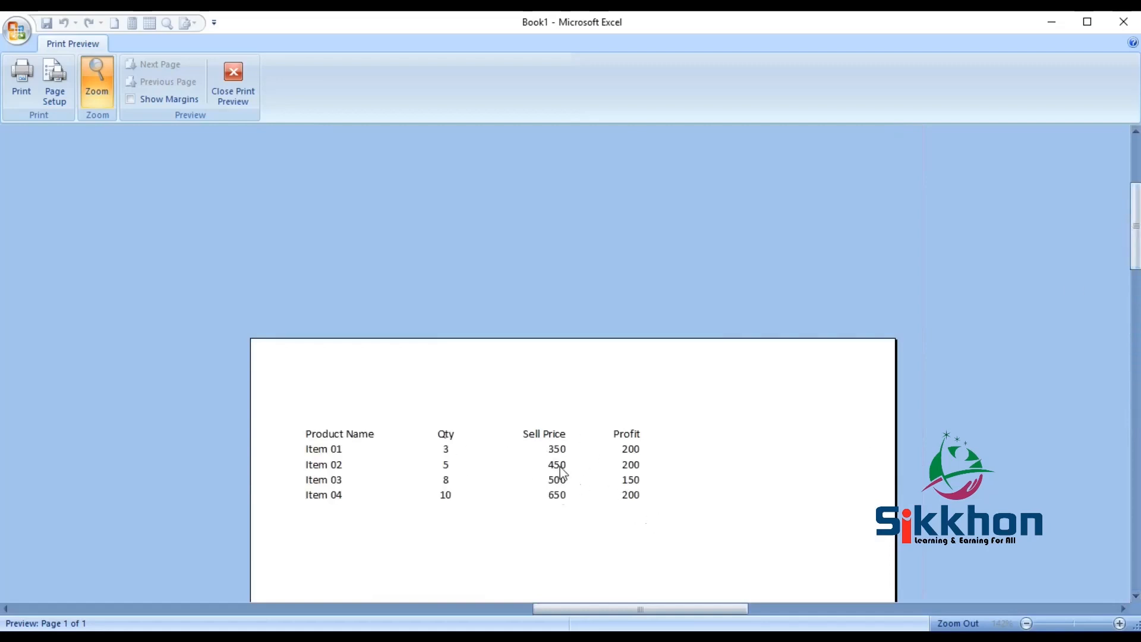
{"action": "left_click", "coordinate": [233, 80]}
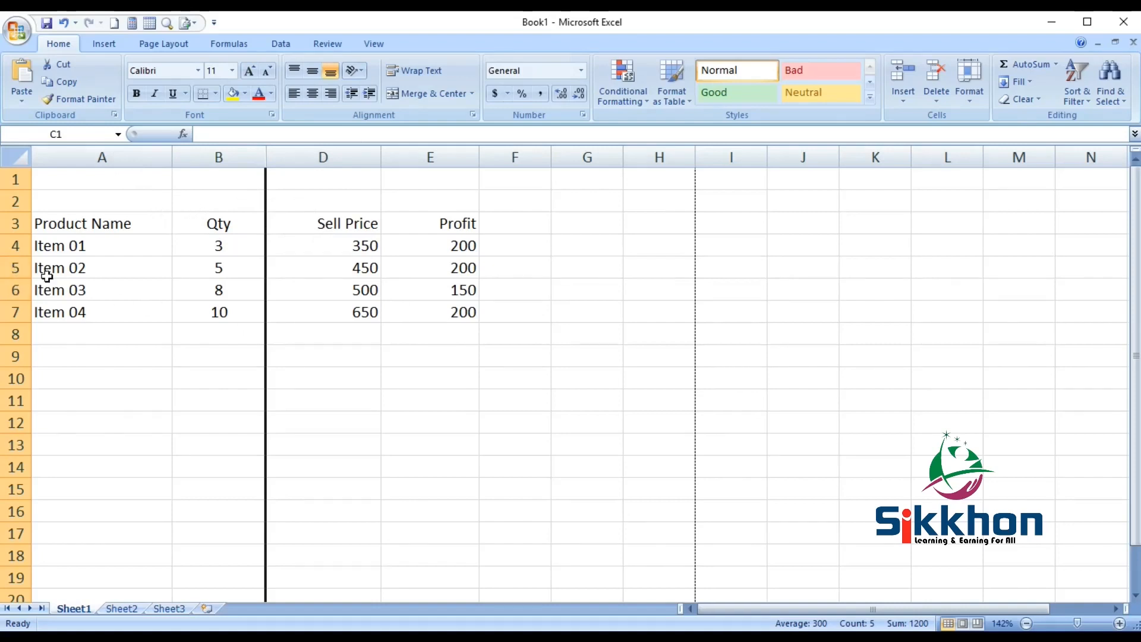
- Hide row 5, which holds Item 02
{"action": "left_click", "coordinate": [16, 270]}
{"action": "right_click", "coordinate": [16, 270]}
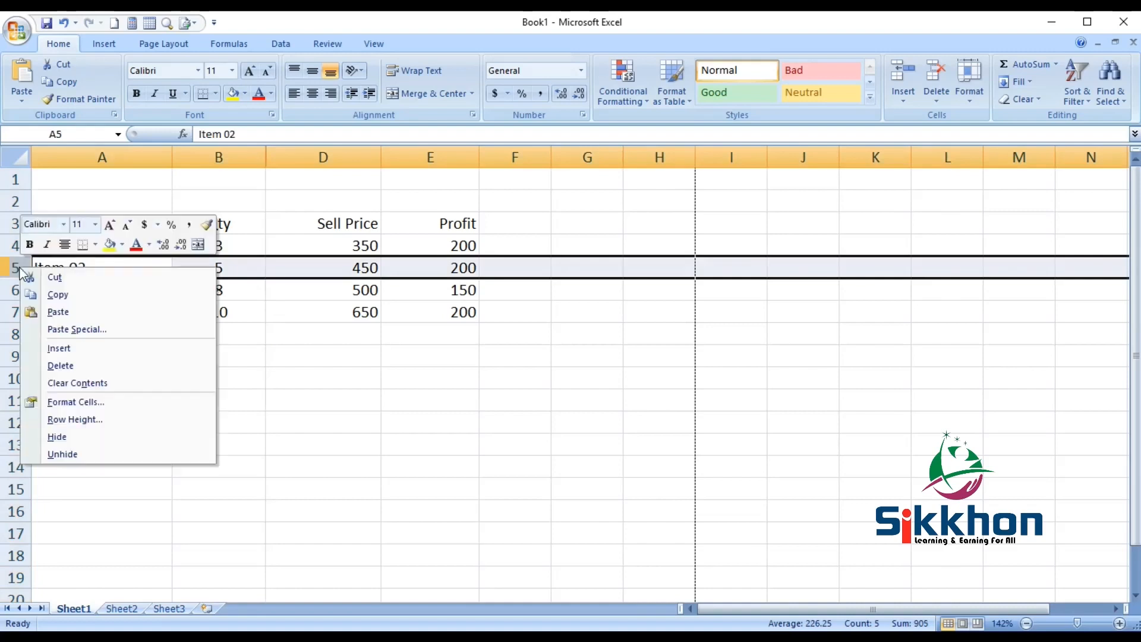
{"action": "left_click", "coordinate": [90, 437]}
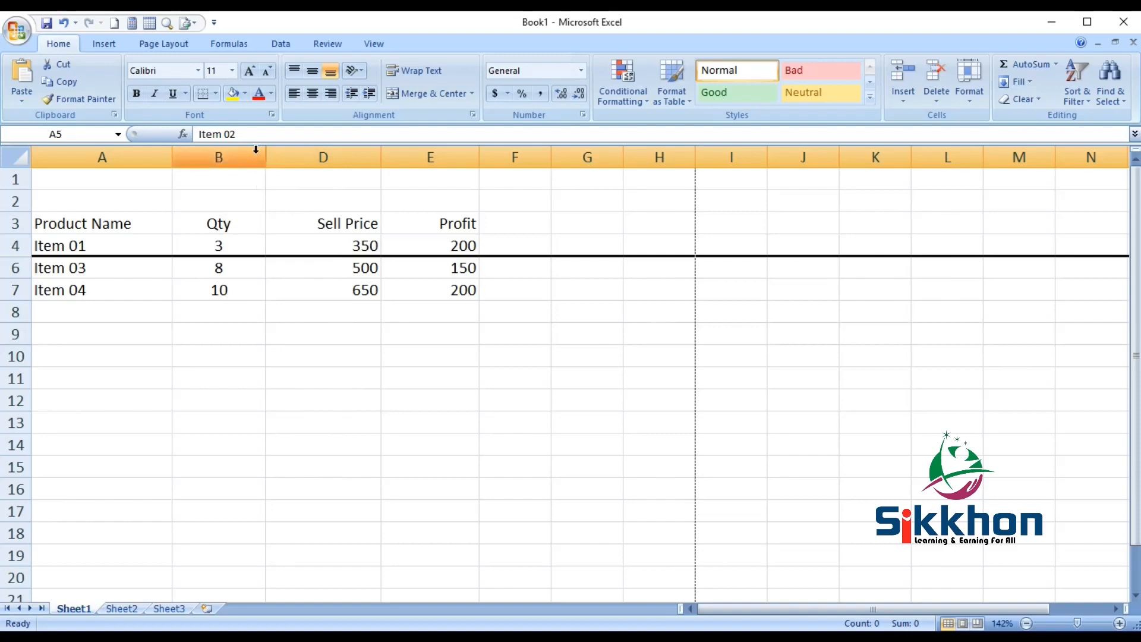
- Unhide the Purchase Cost column between columns B and D
{"action": "left_click_drag", "start_coordinate": [216, 153], "coordinate": [303, 158]}
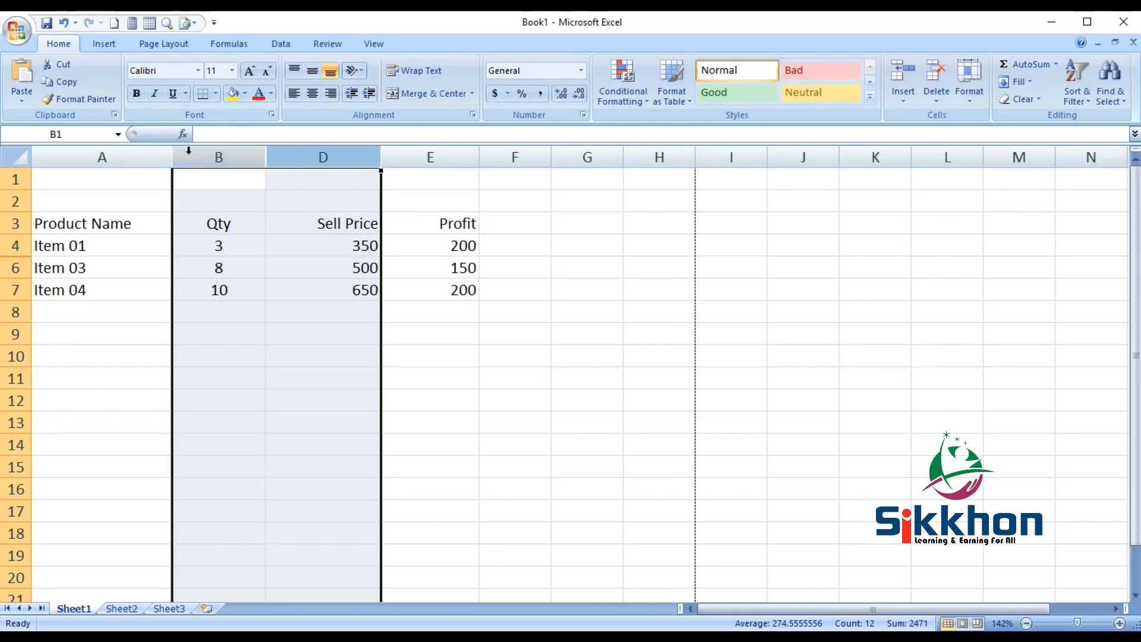
{"action": "right_click", "coordinate": [239, 153]}
{"action": "left_click", "coordinate": [276, 344]}
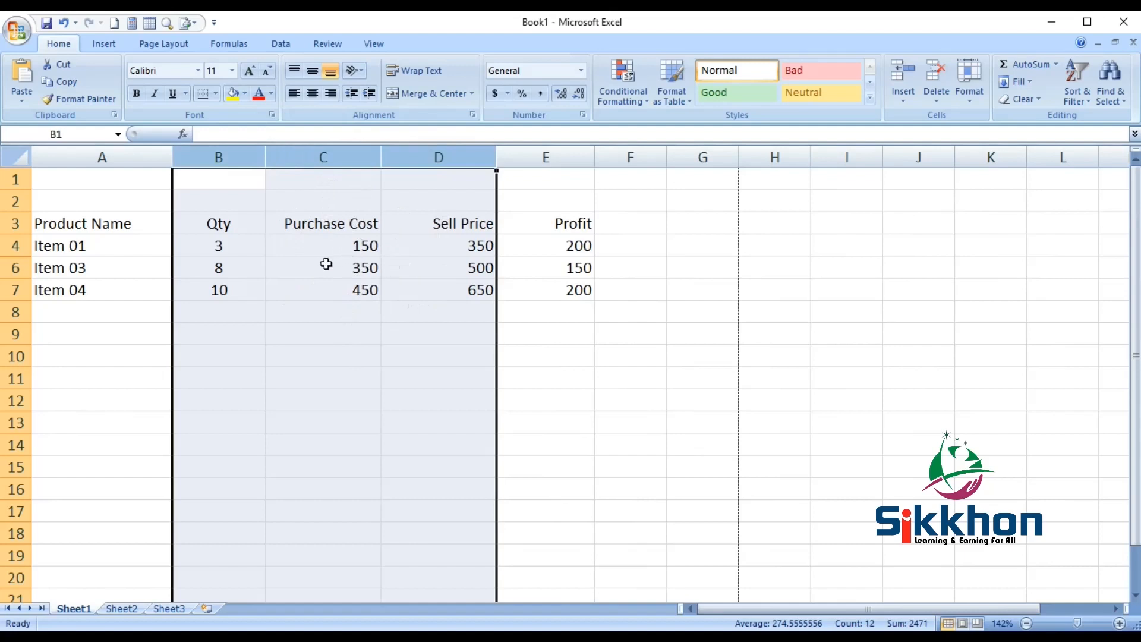
{"action": "left_click", "coordinate": [371, 263]}
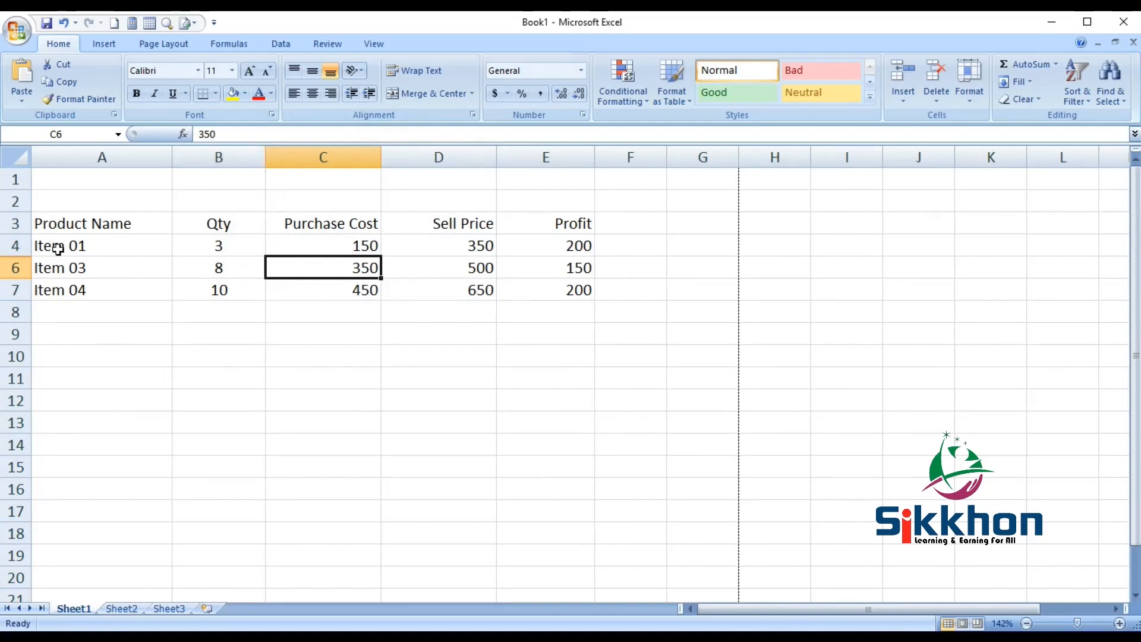
- Unhide the Item 02 row between rows 4 and 6
{"action": "left_click_drag", "start_coordinate": [13, 245], "coordinate": [17, 269]}
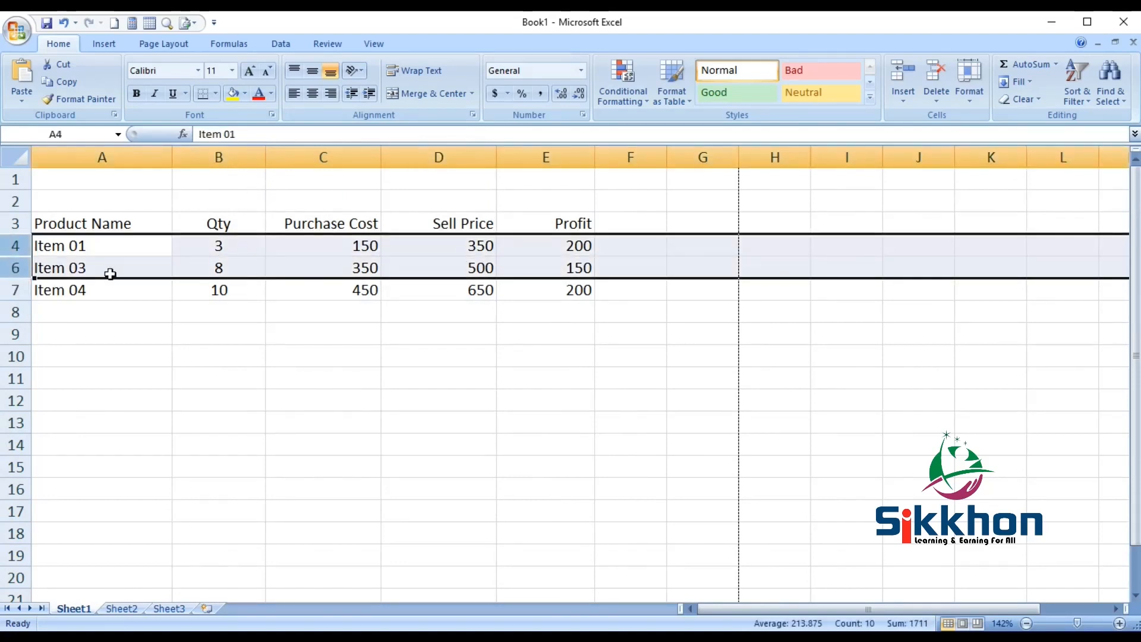
{"action": "right_click", "coordinate": [8, 245]}
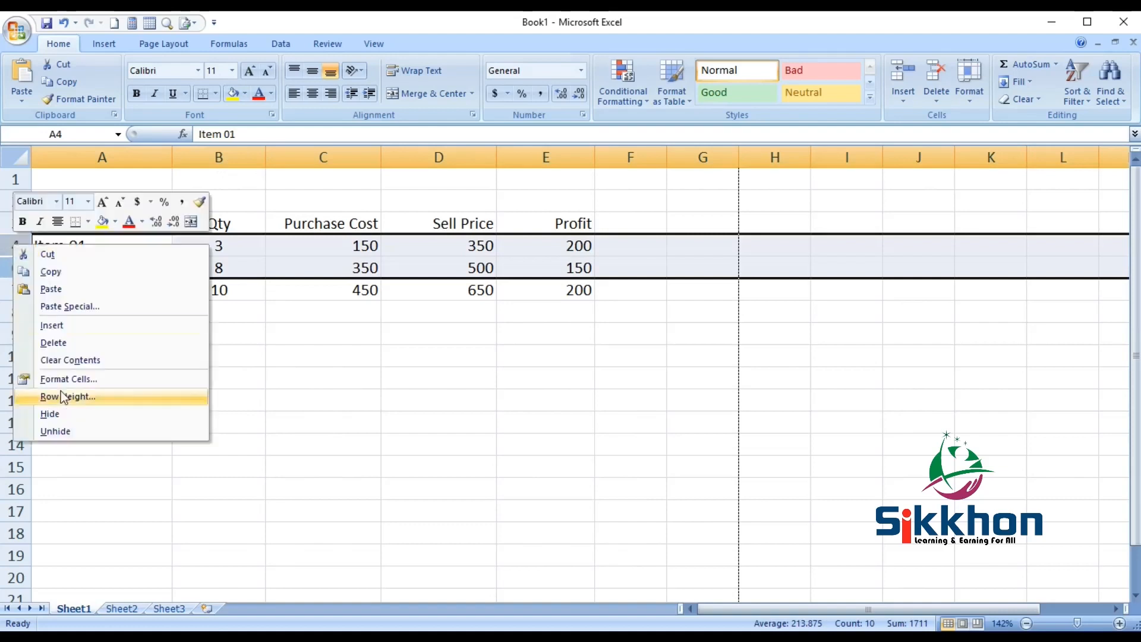
{"action": "left_click", "coordinate": [79, 431]}
{"action": "left_click", "coordinate": [98, 283]}
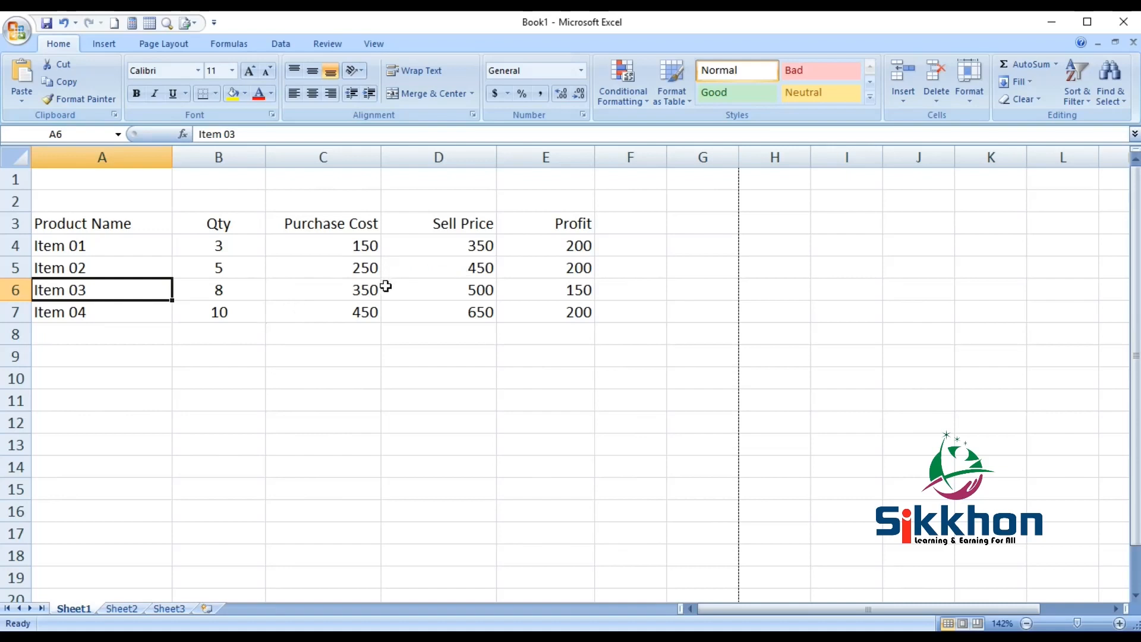
- Group the Purchase Cost, Sell Price and Profit columns, C through E, into an outline
{"action": "left_click", "coordinate": [324, 157]}
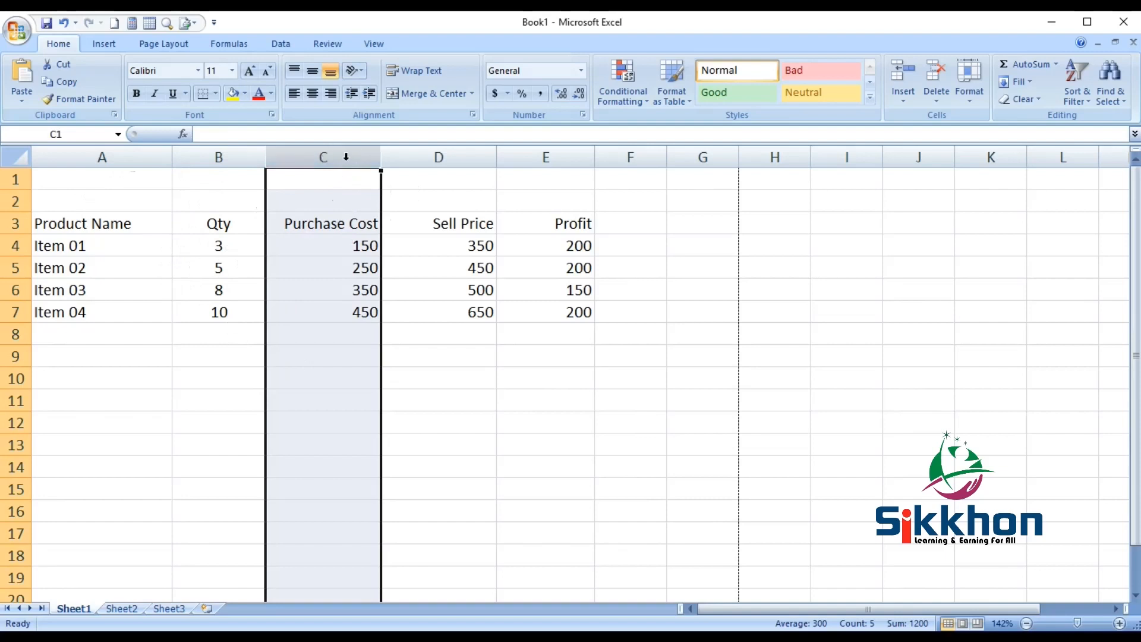
{"action": "left_click_drag", "start_coordinate": [324, 156], "coordinate": [545, 157]}
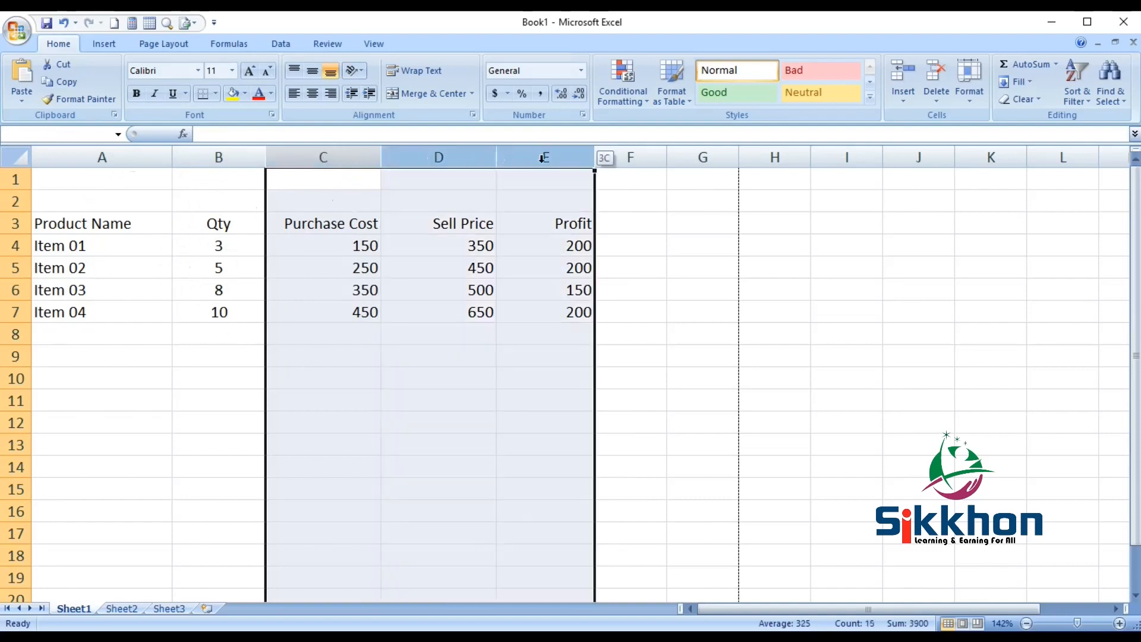
{"action": "left_click", "coordinate": [374, 44]}
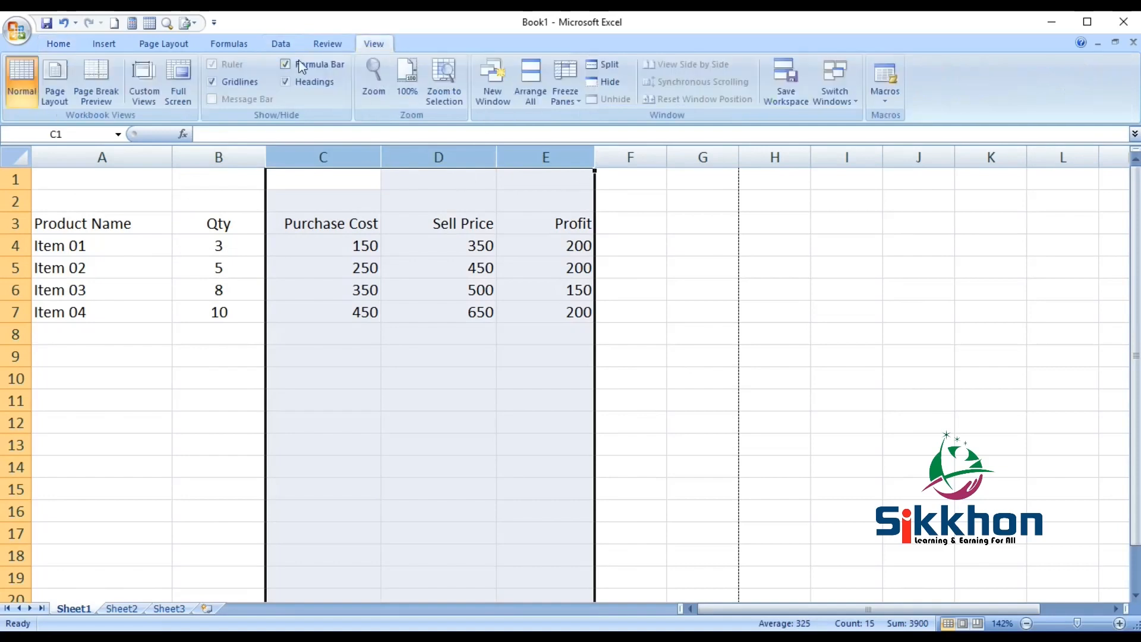
{"action": "left_click", "coordinate": [328, 45]}
{"action": "left_click", "coordinate": [281, 43]}
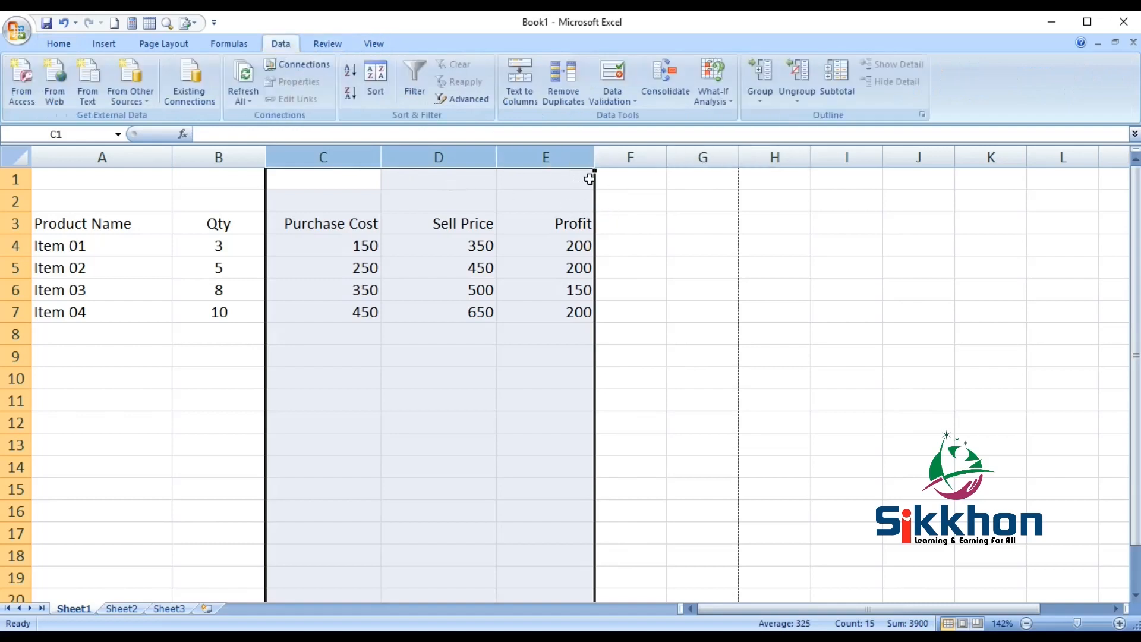
{"action": "left_click", "coordinate": [758, 78]}
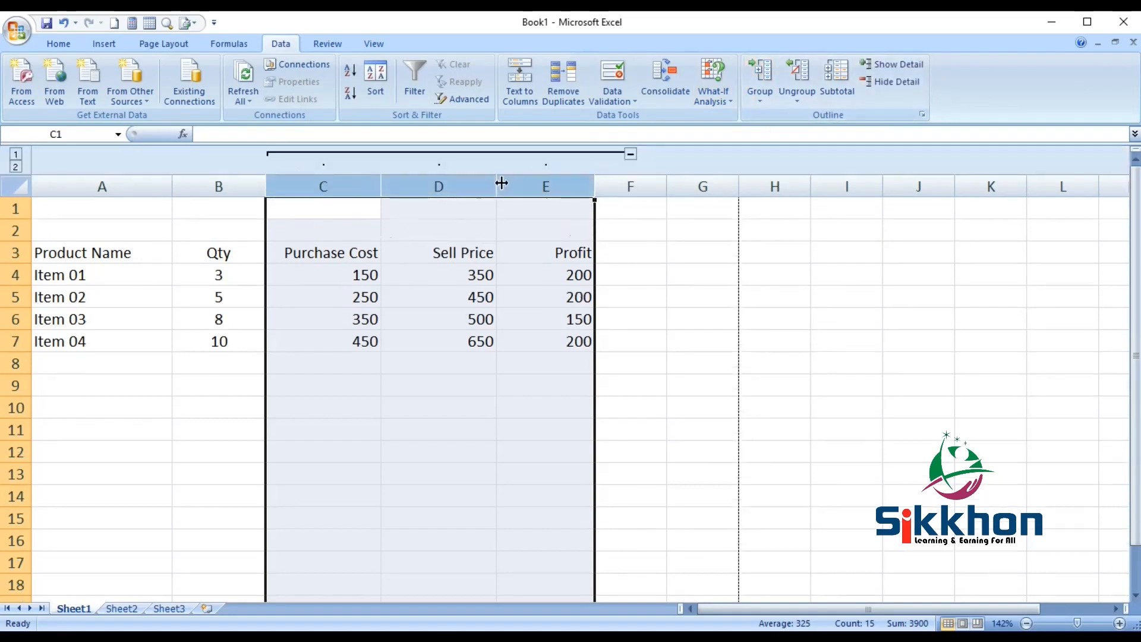
- Collapse the grouped columns C to E, expand them, and collapse them again
{"action": "left_click", "coordinate": [631, 156]}
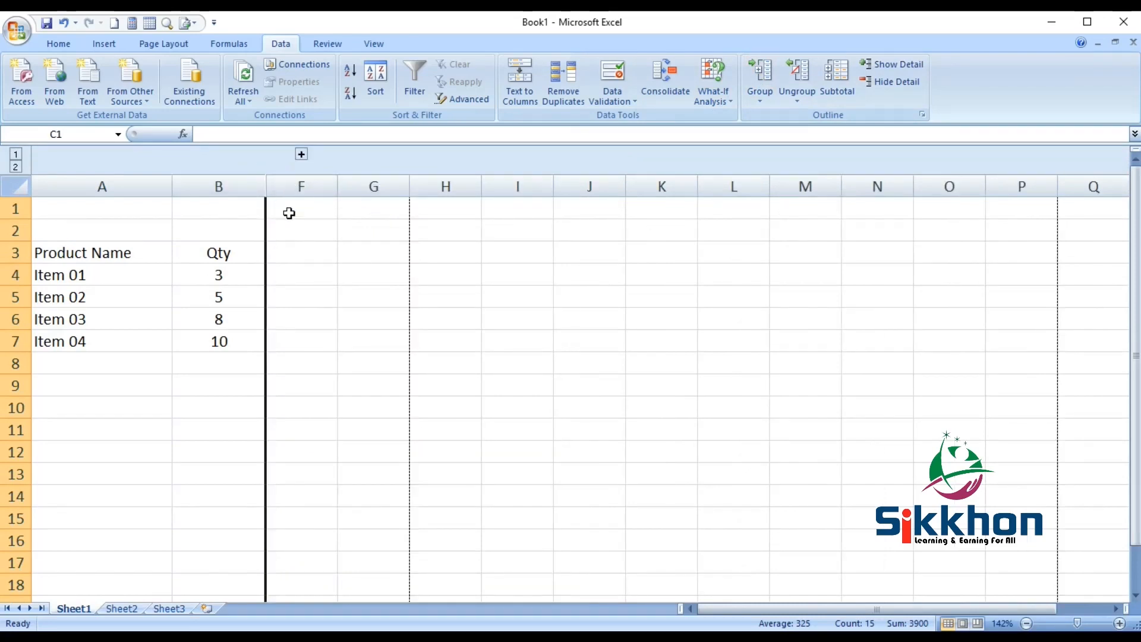
{"action": "left_click", "coordinate": [301, 155]}
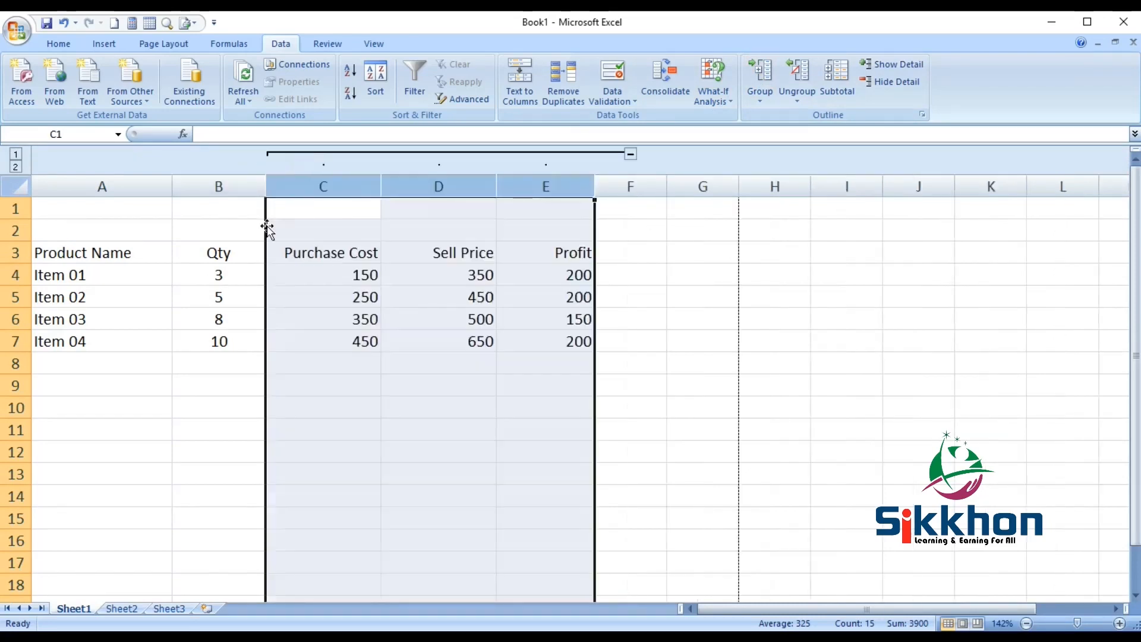
{"action": "left_click", "coordinate": [631, 155]}
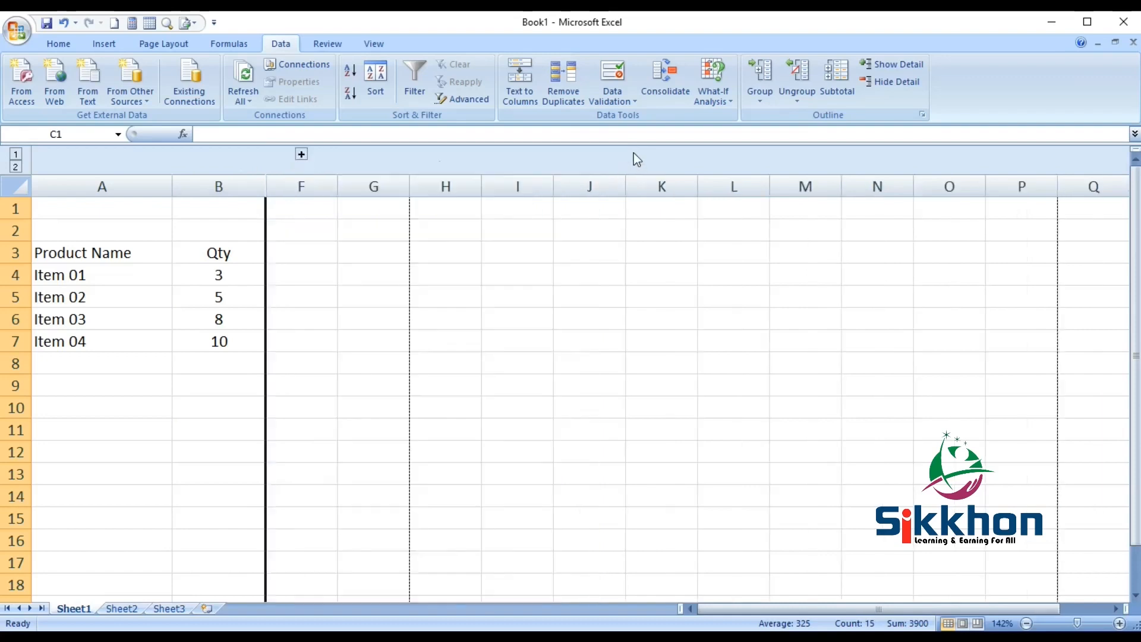
- Expand the collapsed column group so that columns C to E are shown again
{"action": "left_click", "coordinate": [301, 154]}
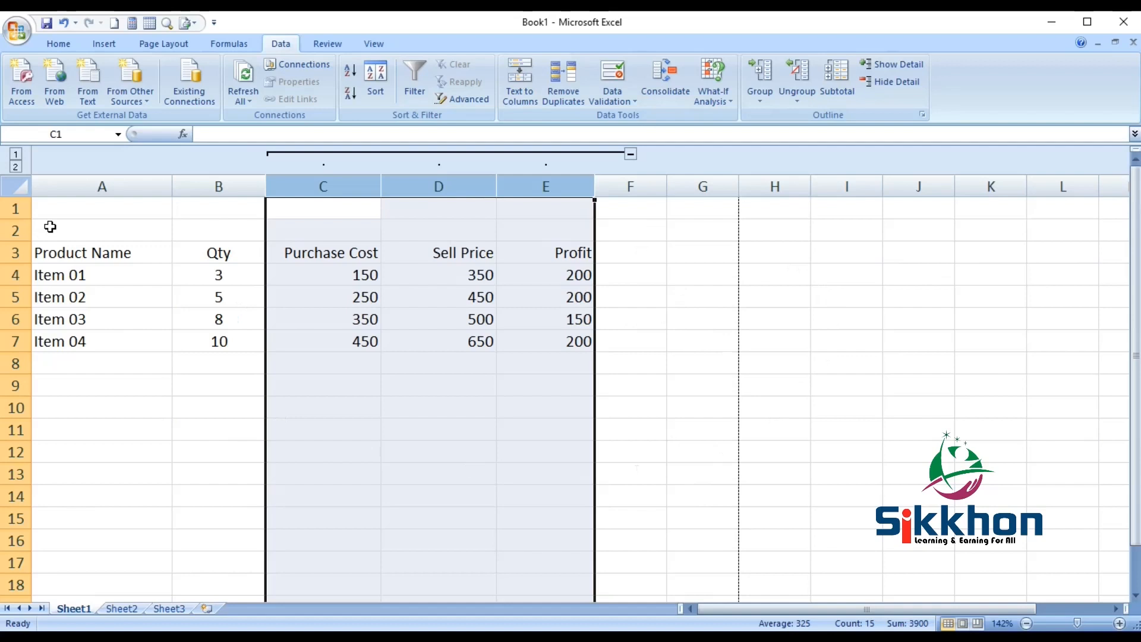
{"action": "key", "text": "ctrl+9"}
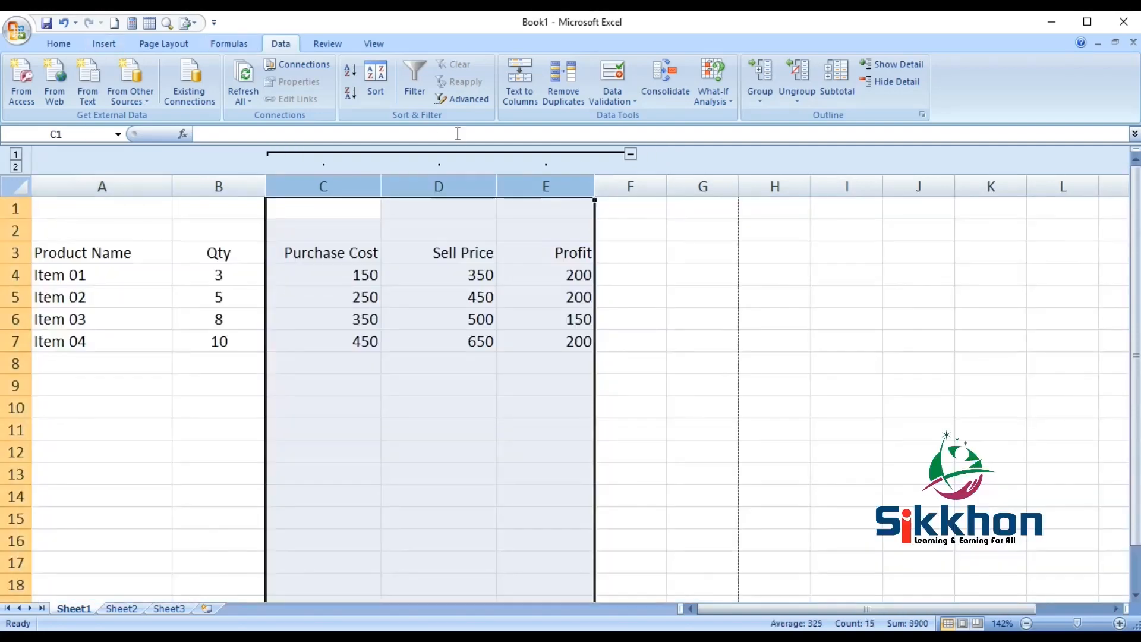
- Hide the whole Book1 workbook window, then restore it by unhiding Book1 from the list of hidden workbooks
{"action": "left_click", "coordinate": [376, 45]}
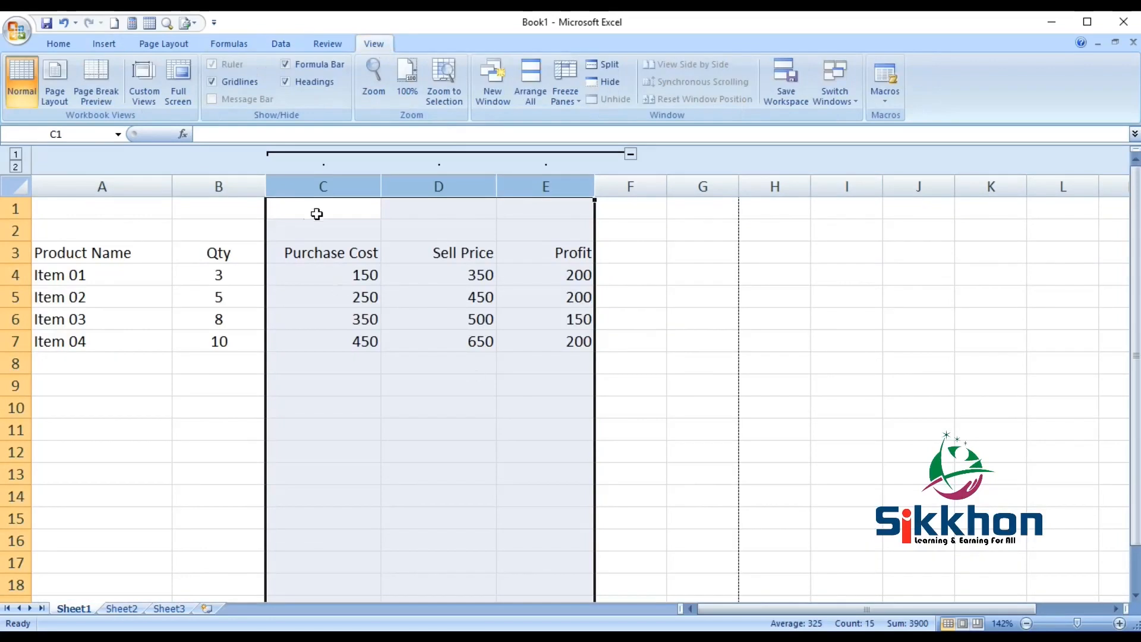
{"action": "left_click", "coordinate": [612, 83]}
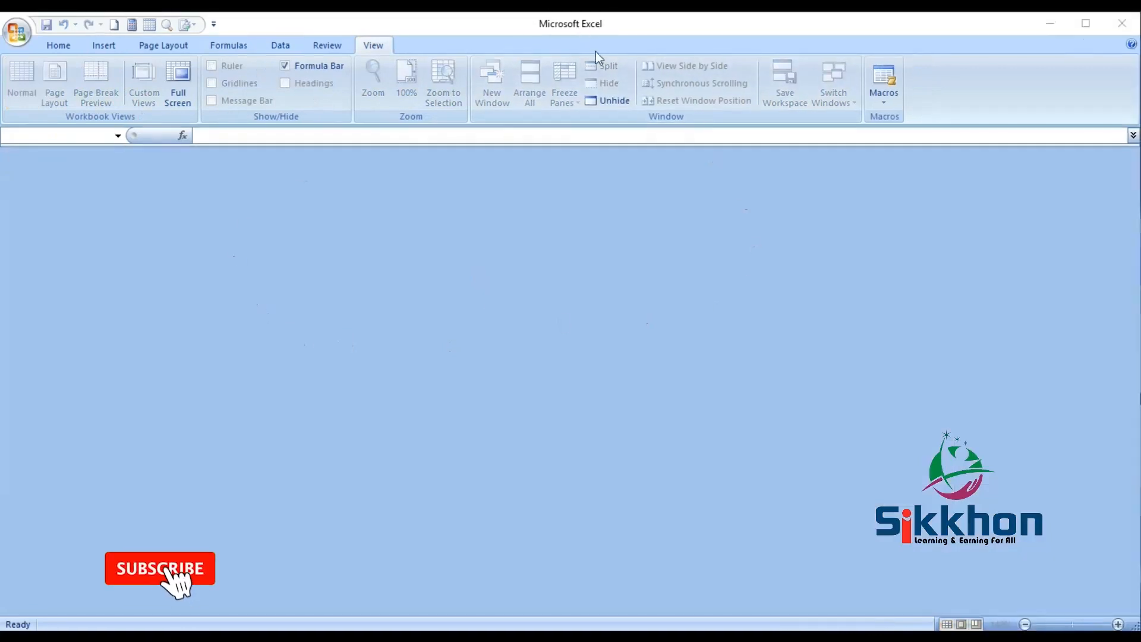
{"action": "left_click", "coordinate": [612, 104]}
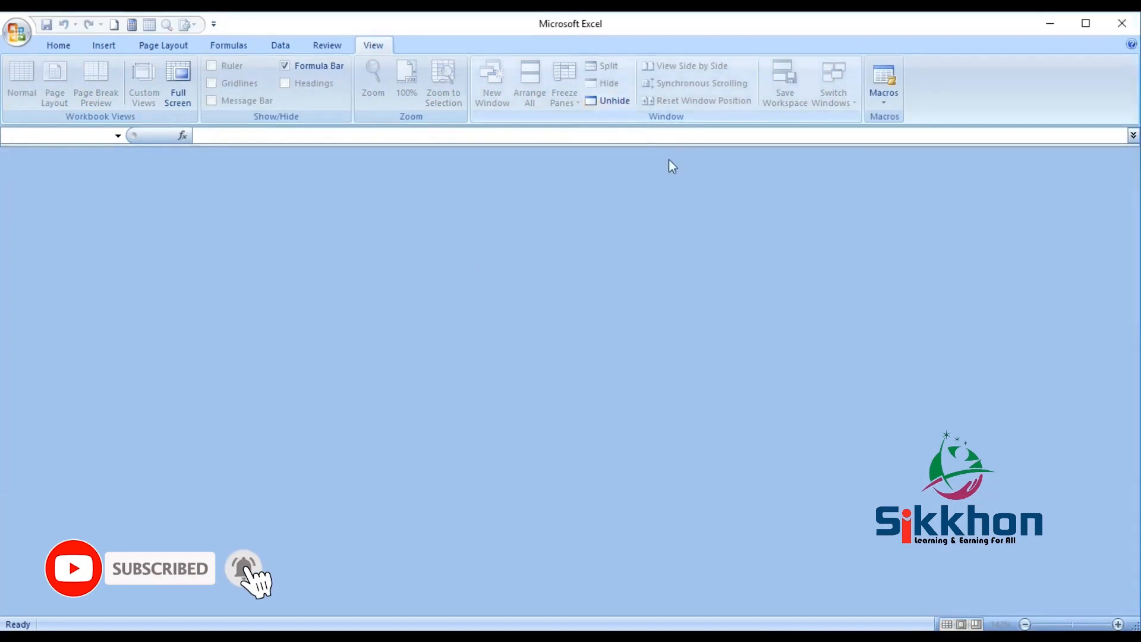
{"action": "left_click", "coordinate": [611, 105]}
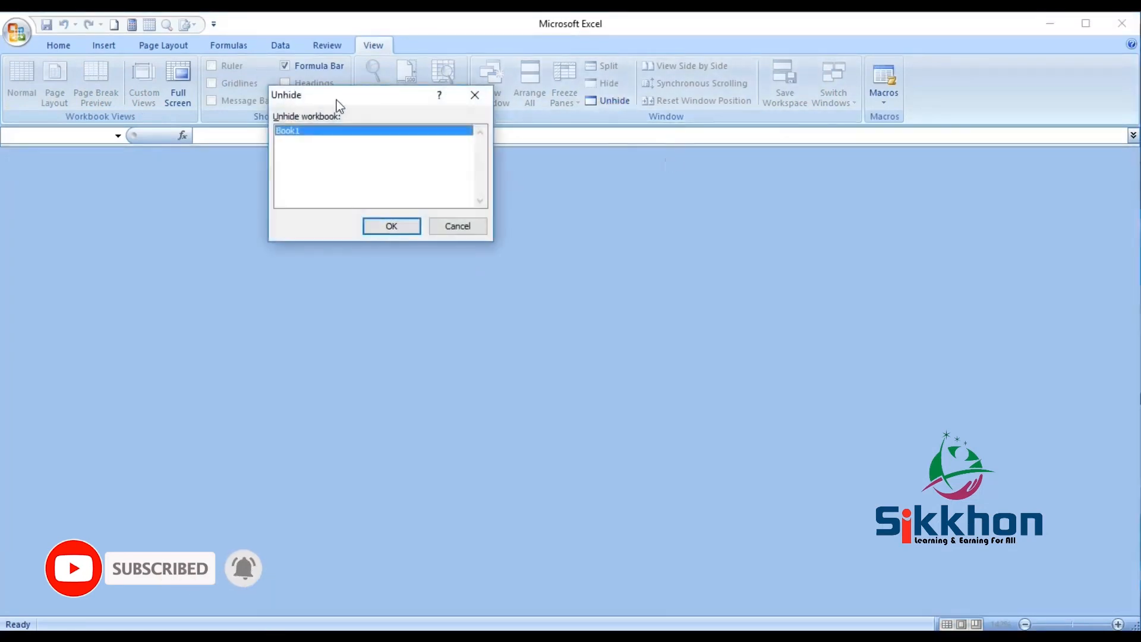
{"action": "left_click_drag", "start_coordinate": [336, 100], "coordinate": [466, 175]}
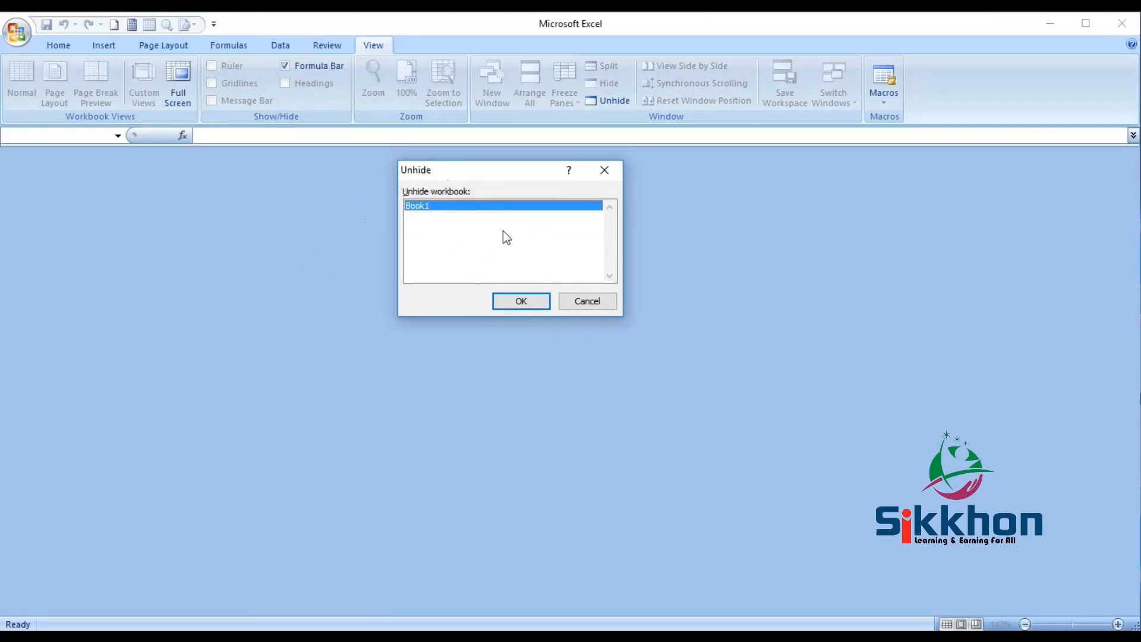
{"action": "left_click", "coordinate": [520, 303]}
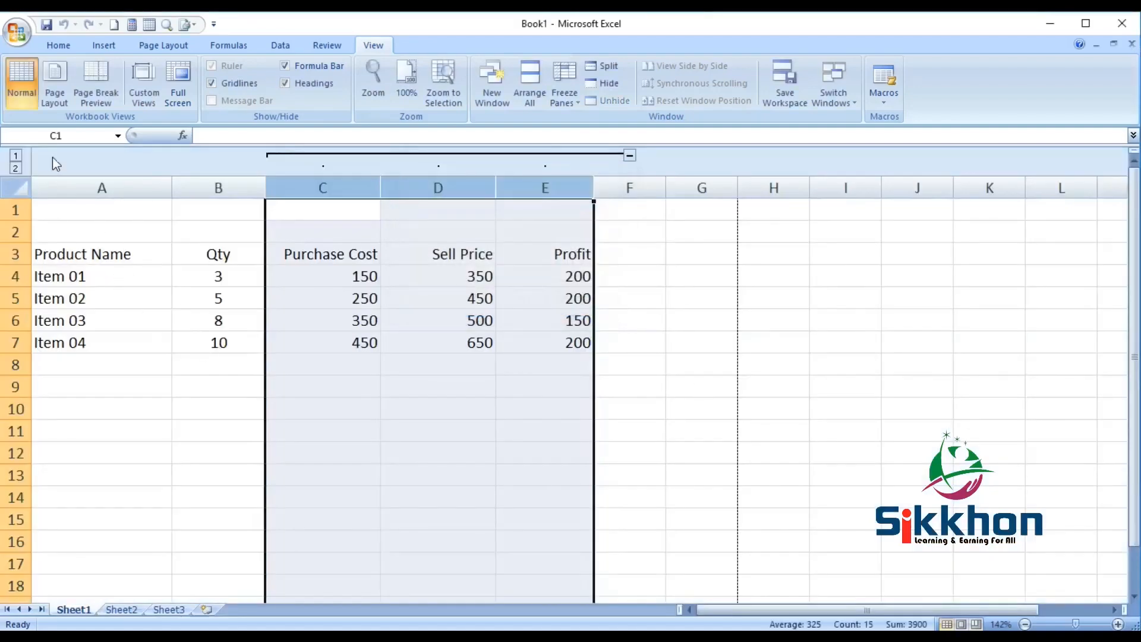